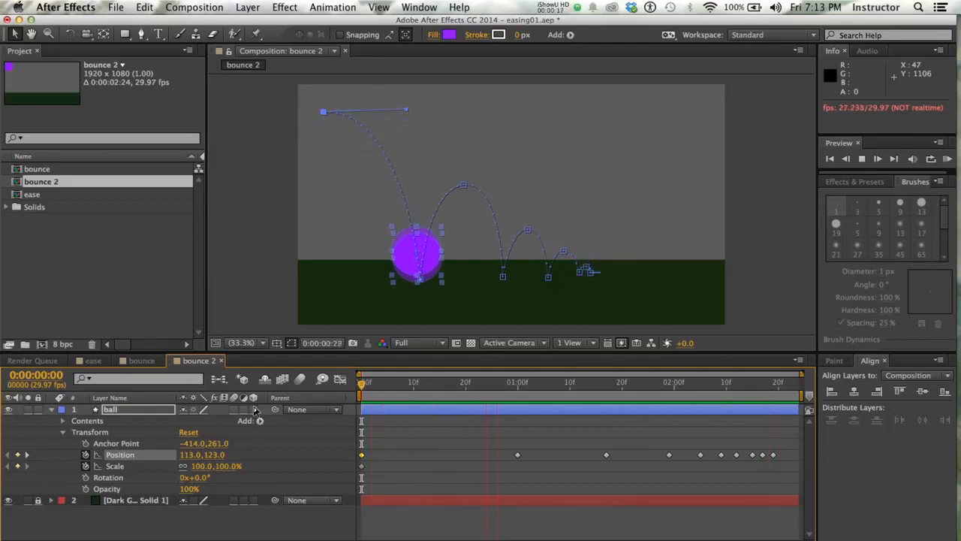
Step: Stop the preview and apply Easy Ease Out to the ball's last Position keyframe at 0:00:02:19
key(space)
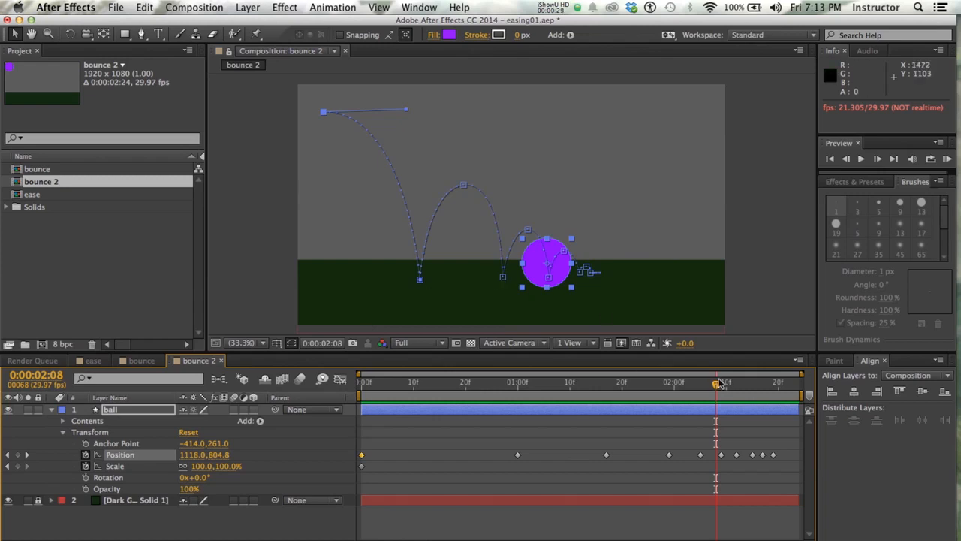
drag(718, 387, 774, 387)
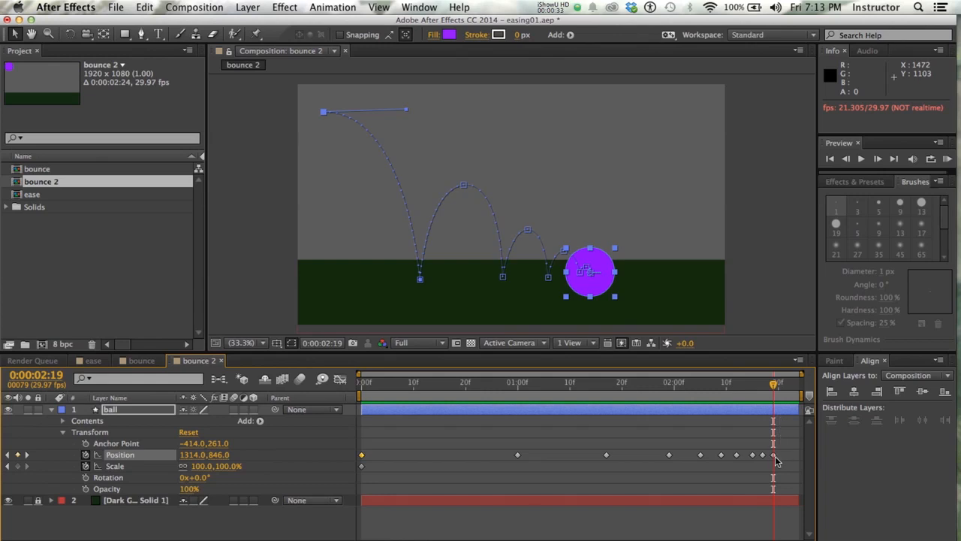
mouse_move(774, 455)
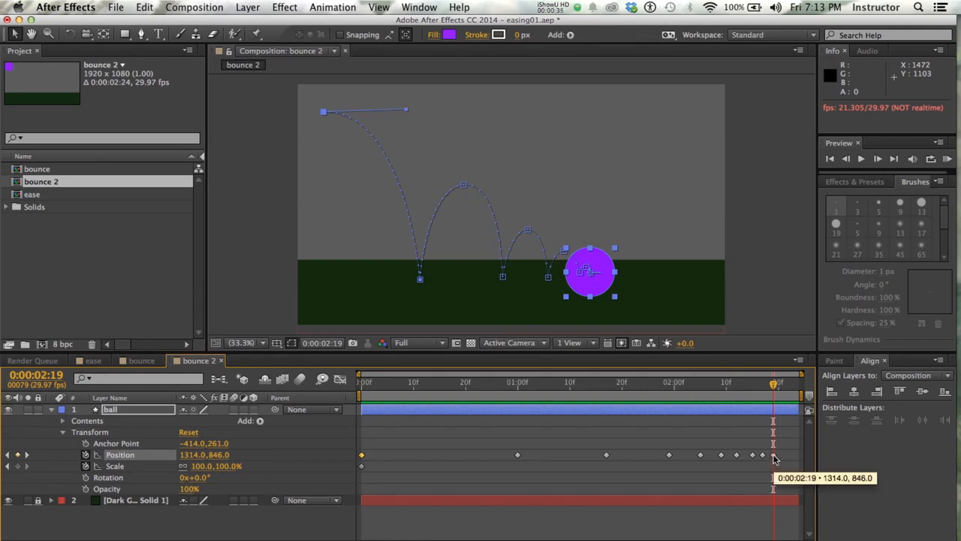
right_click(774, 458)
mouse_move(833, 537)
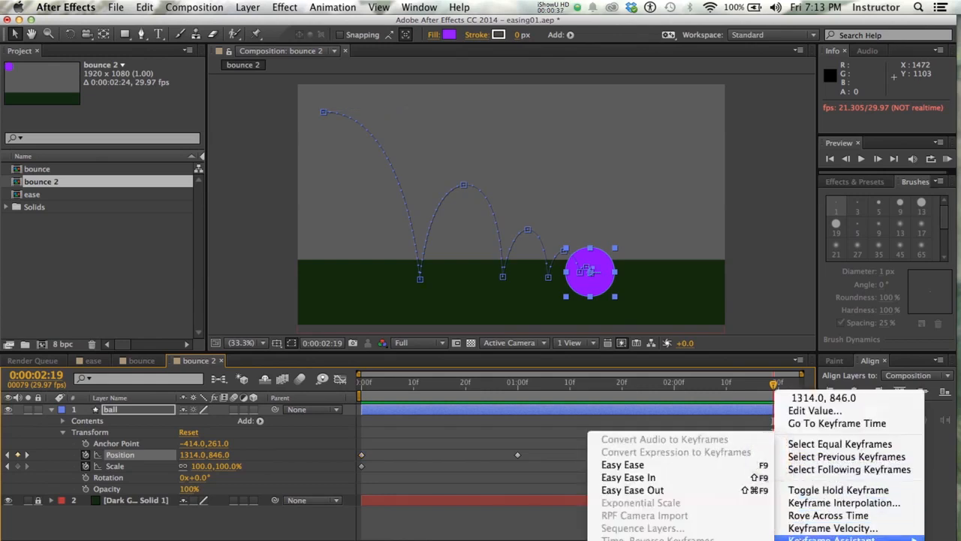
click(657, 490)
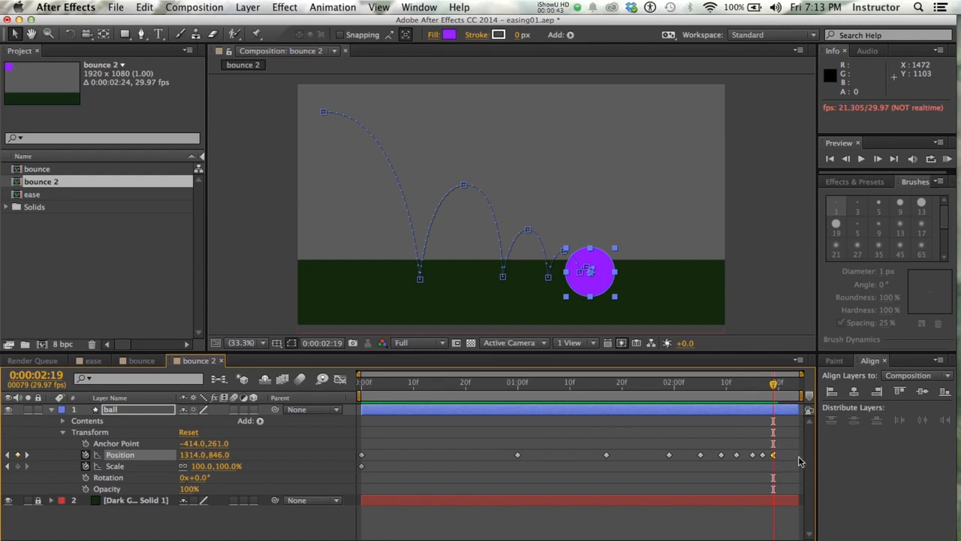
Step: Show the ball's Position speed graph and offset the incoming and outgoing speeds of the keyframe at 0:00:01:00
click(340, 381)
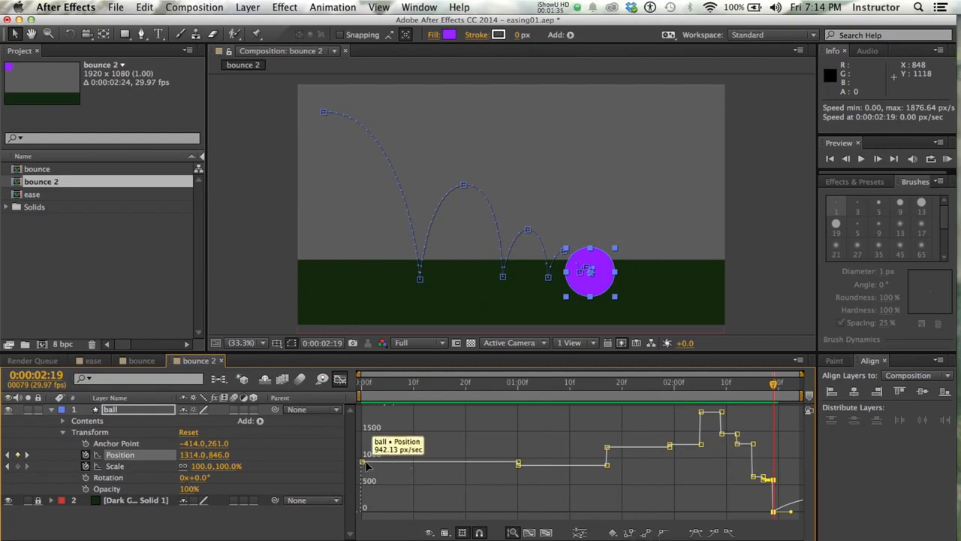
drag(366, 386, 517, 415)
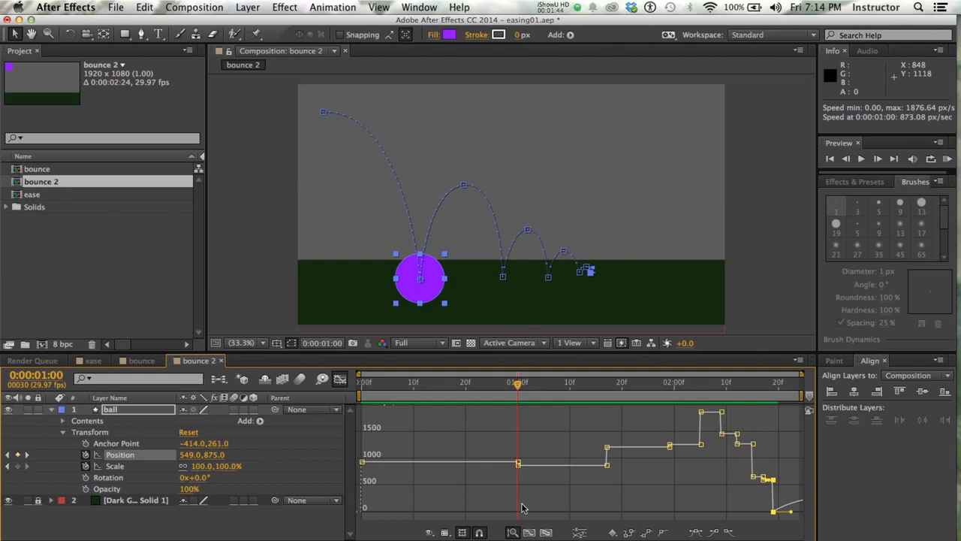
drag(518, 460, 519, 470)
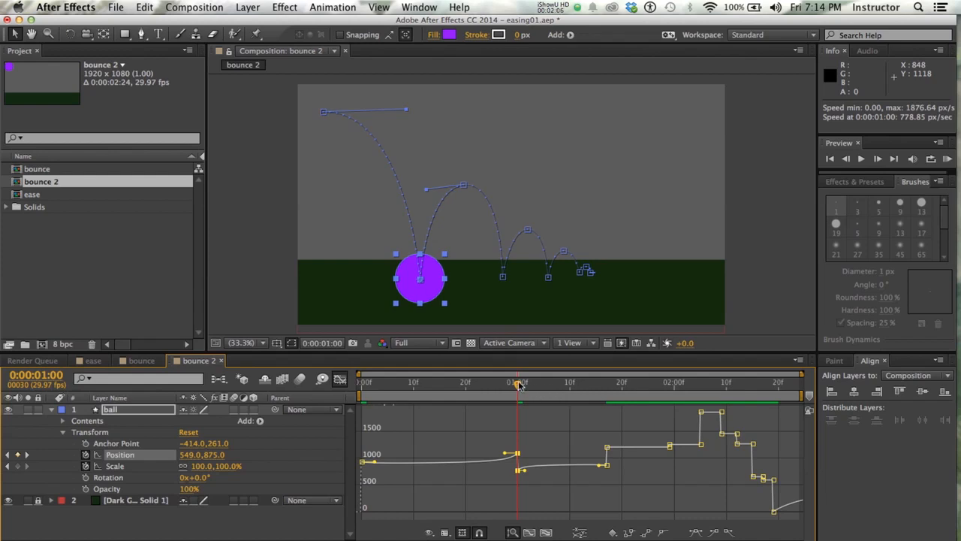
Step: Lower the speed of the ball's first Position keyframe at 0:00:00:00 to 0 px/sec in the speed graph
drag(520, 386, 362, 386)
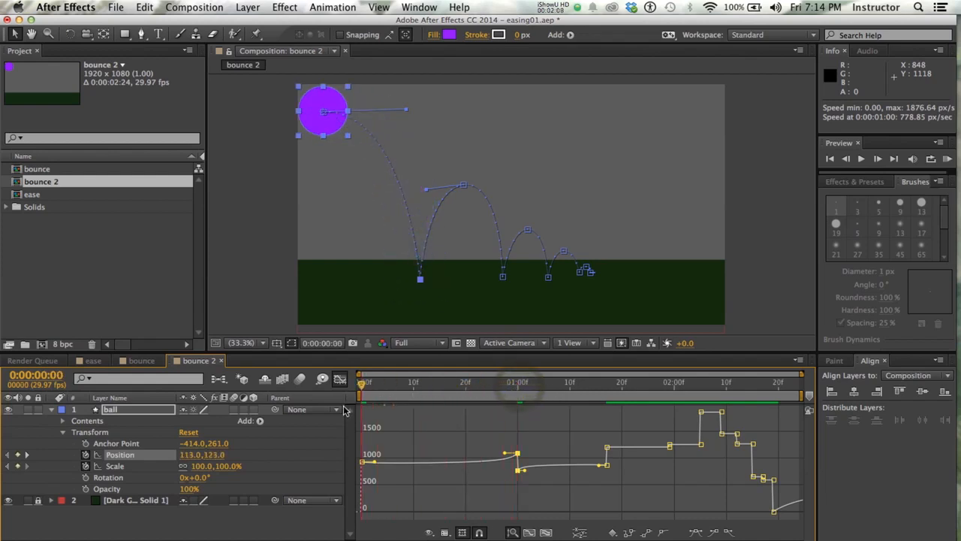
mouse_move(363, 464)
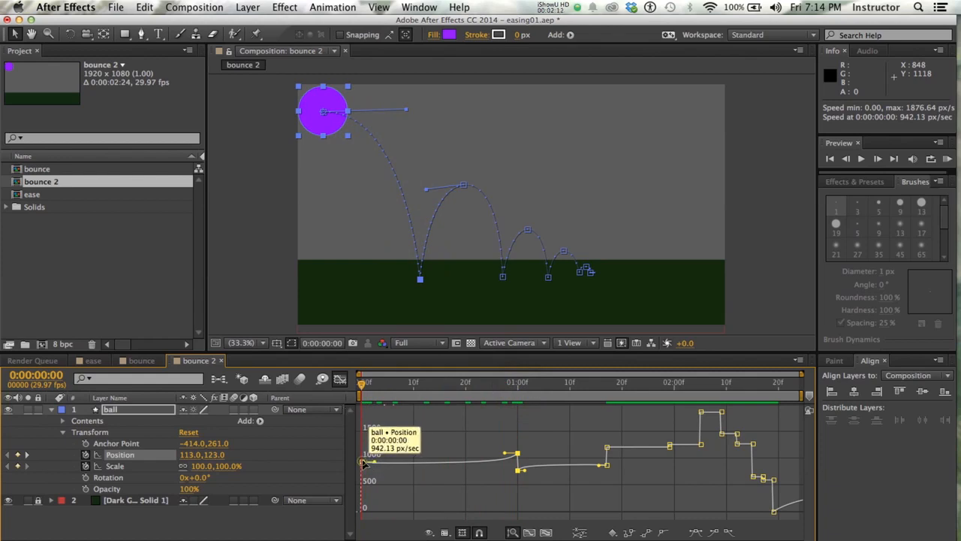
drag(363, 464, 361, 374)
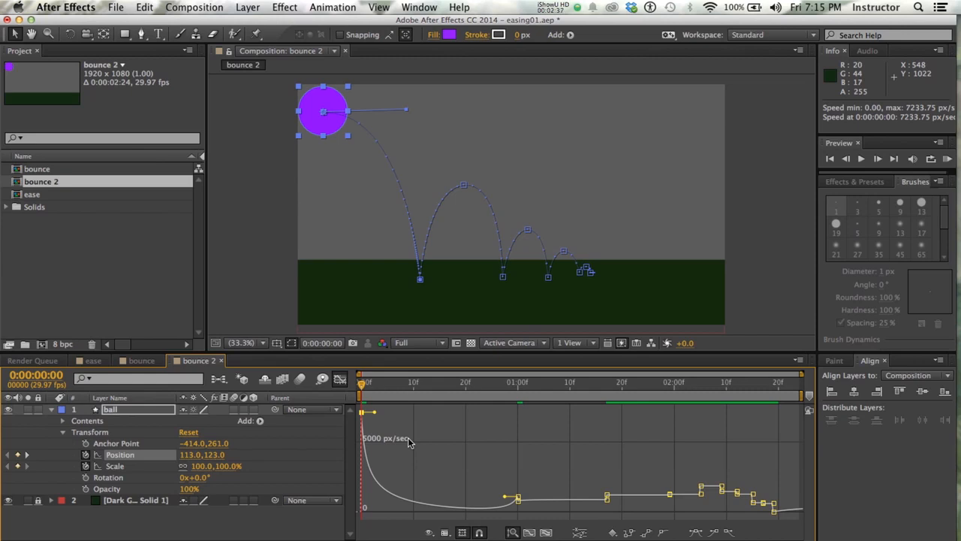
mouse_move(362, 412)
drag(362, 412, 362, 533)
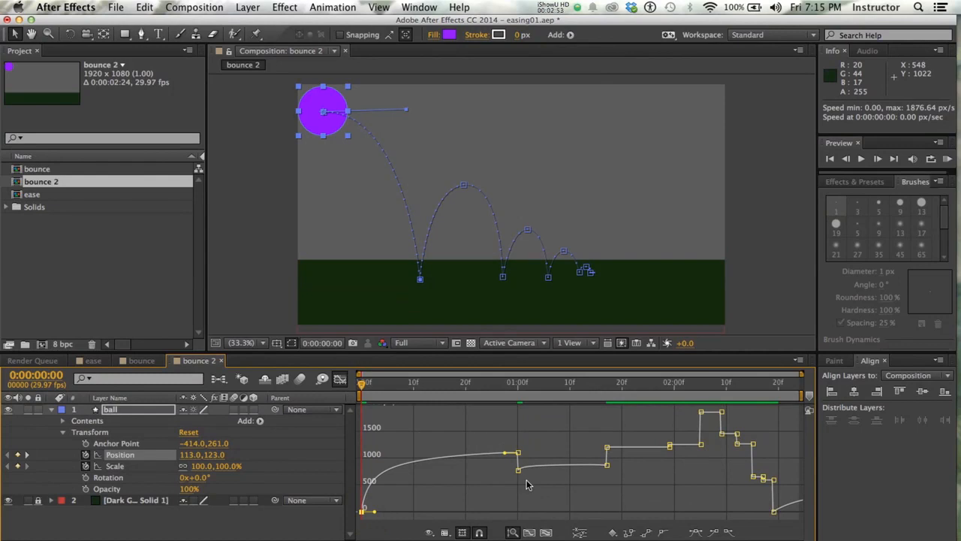
Step: Raise the Position speeds into and out of the first ground-contact keyframe at 0:00:01:00, peaking at about 2854 px/sec, previewing the motion along the way
mouse_move(520, 454)
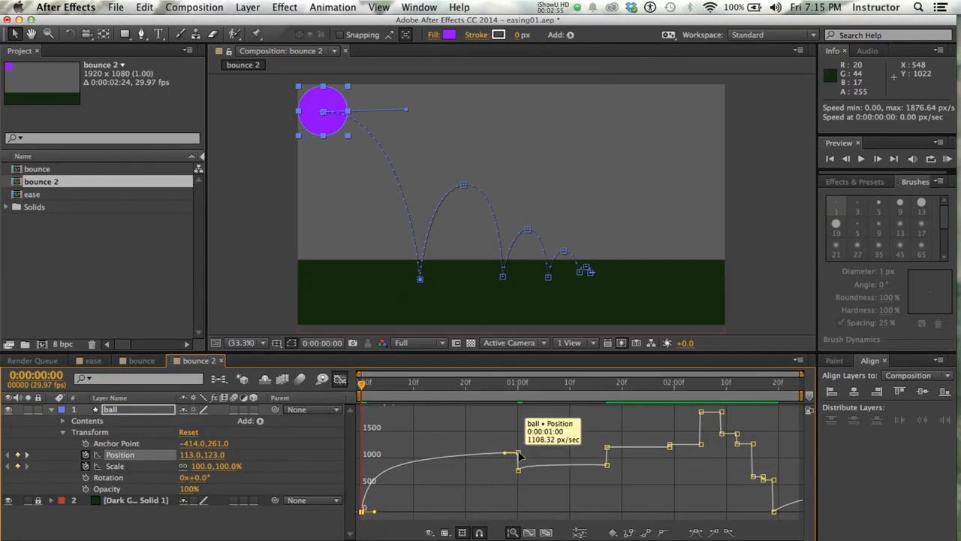
drag(520, 456, 516, 406)
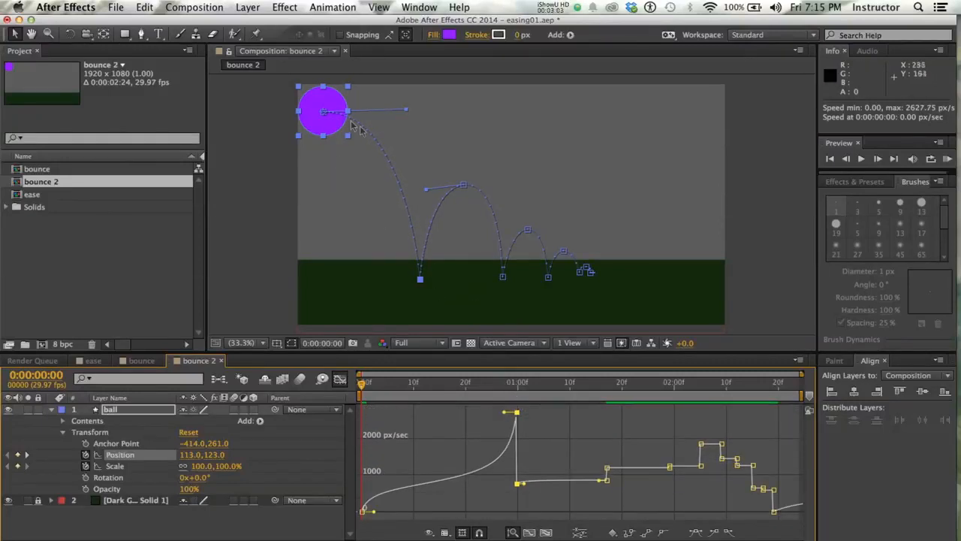
key(space)
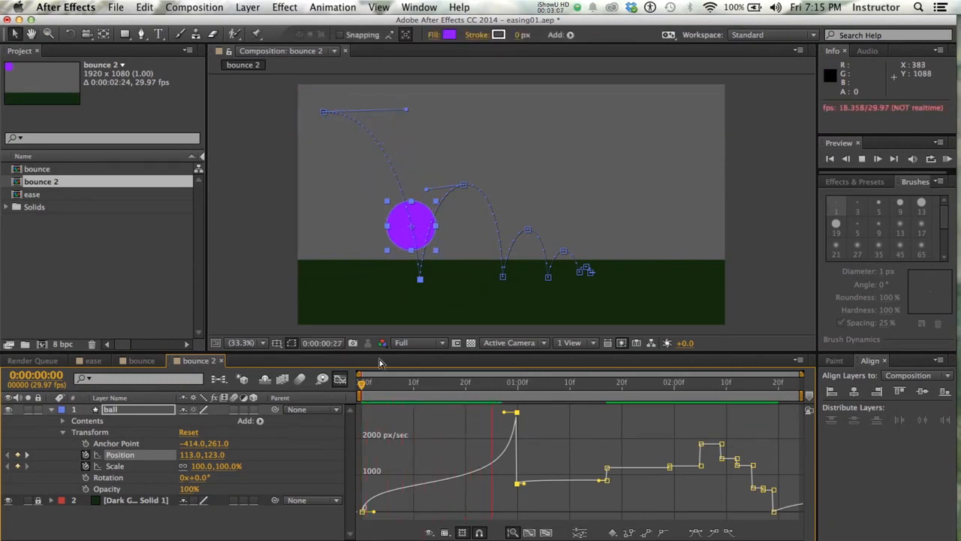
key(space)
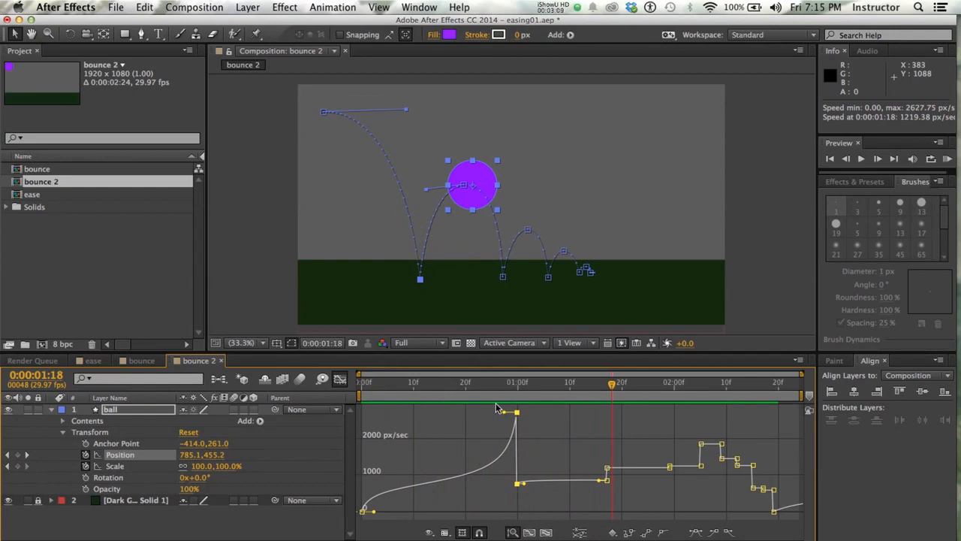
drag(616, 385, 520, 386)
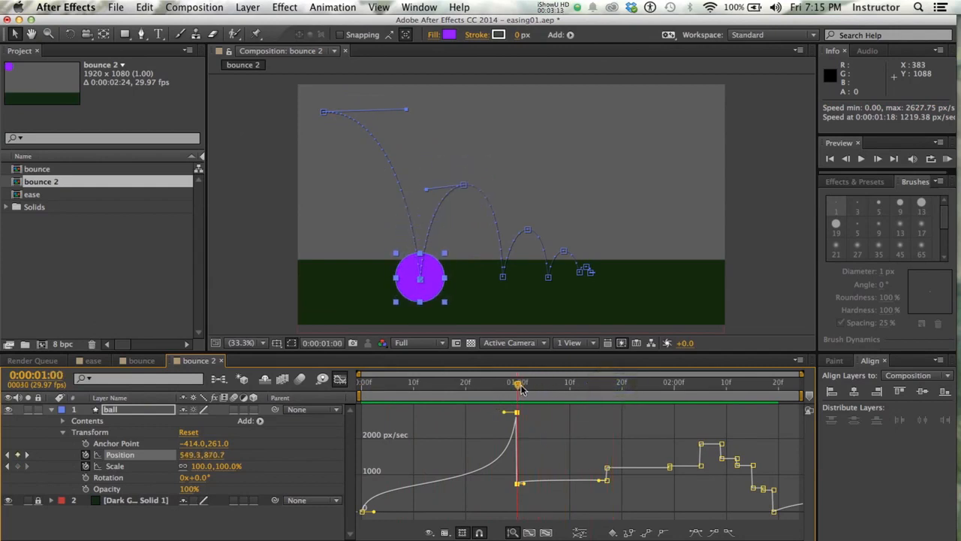
drag(516, 483, 518, 423)
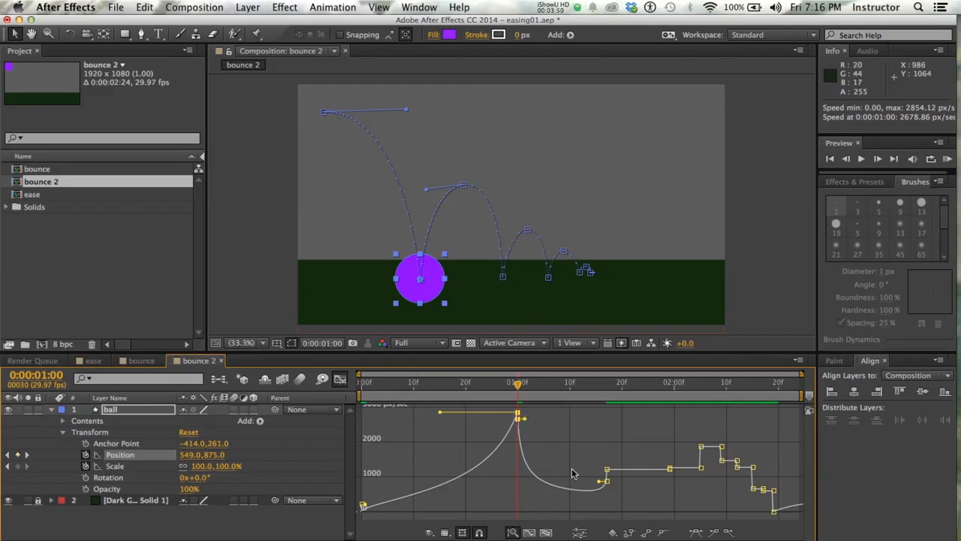
Step: Drop the incoming speed at the 0:00:01:17 keyframe to near zero and lengthen the outgoing influence handle at 0:00:01:00
mouse_move(609, 486)
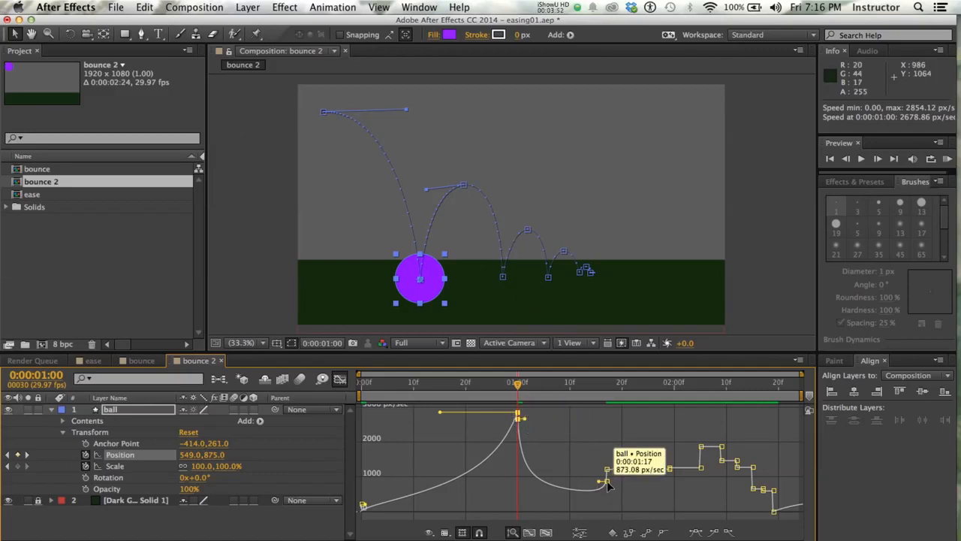
drag(608, 486, 609, 519)
drag(526, 421, 567, 426)
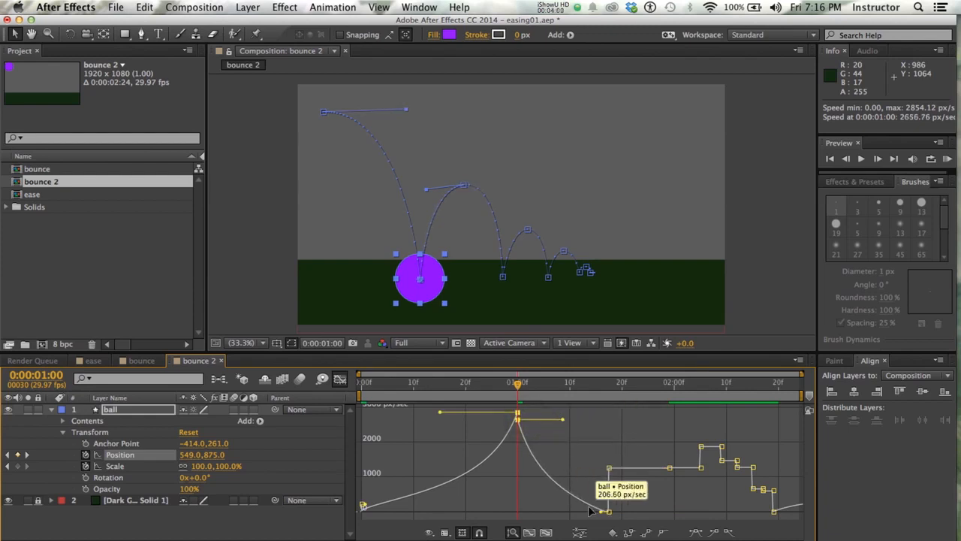
drag(601, 511, 635, 511)
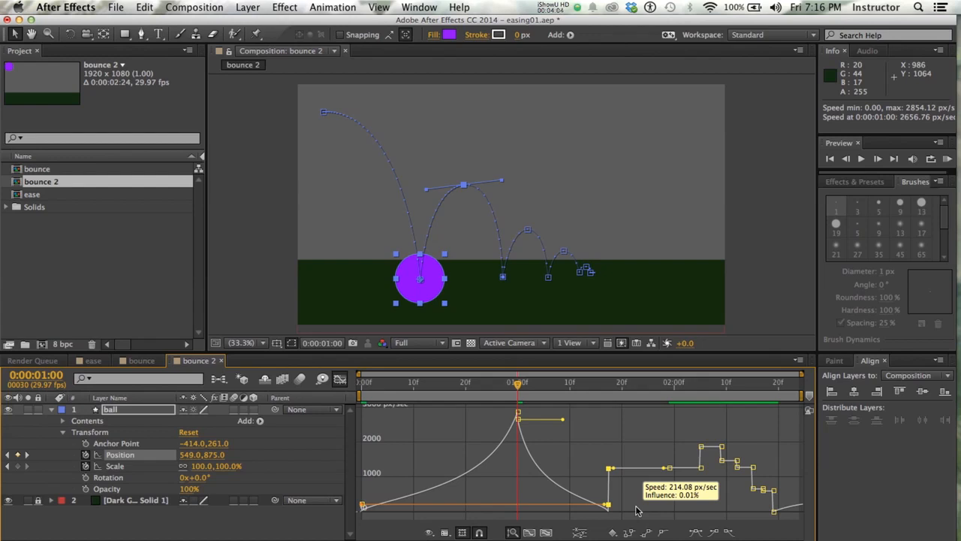
drag(635, 511, 636, 512)
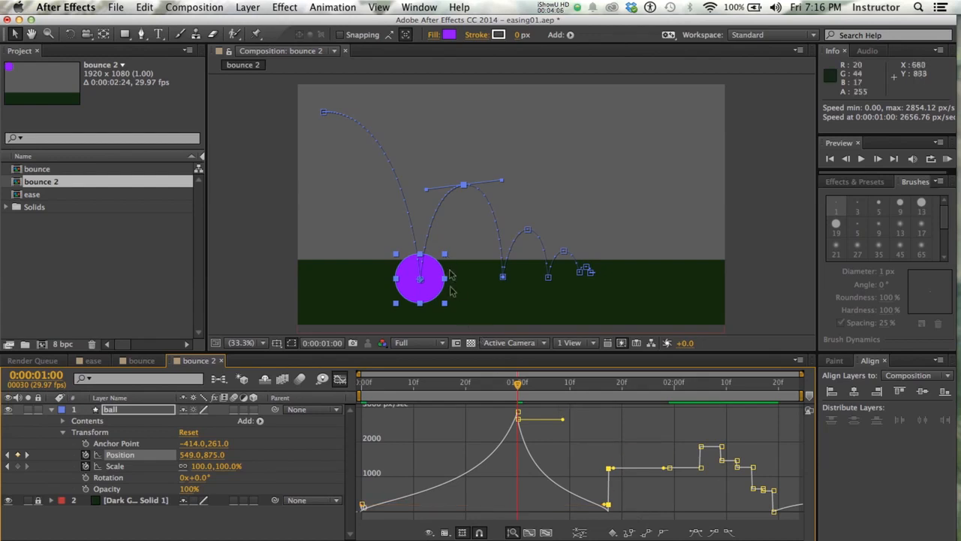
Step: Lower the outgoing speed of the Position keyframe at the first rebound's peak to 0 px/sec, shifting it to 0:00:01:18
drag(528, 387, 613, 450)
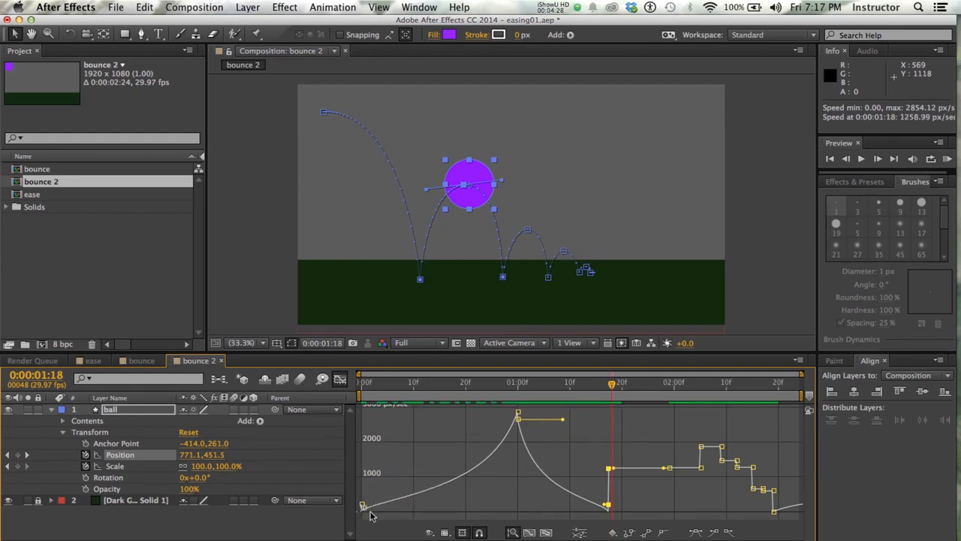
click(518, 413)
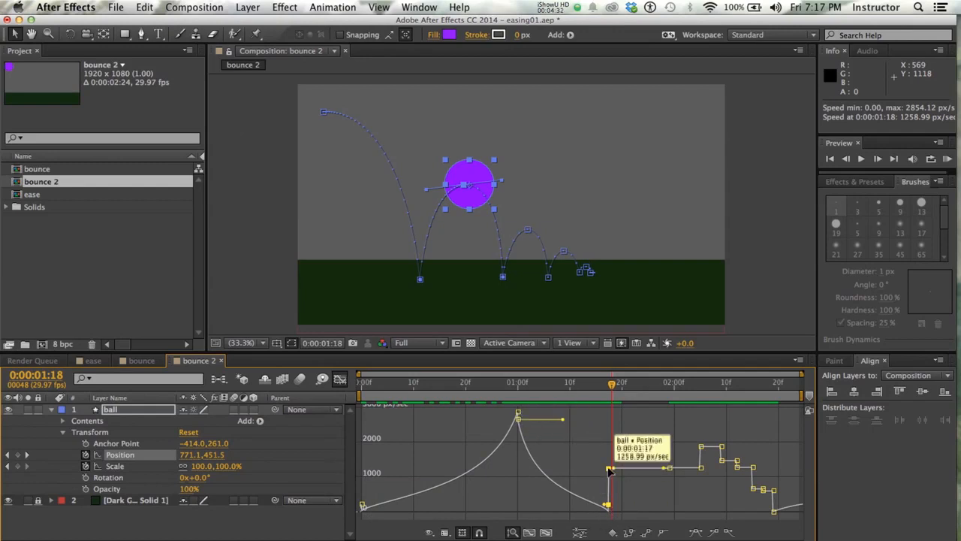
drag(609, 468, 607, 525)
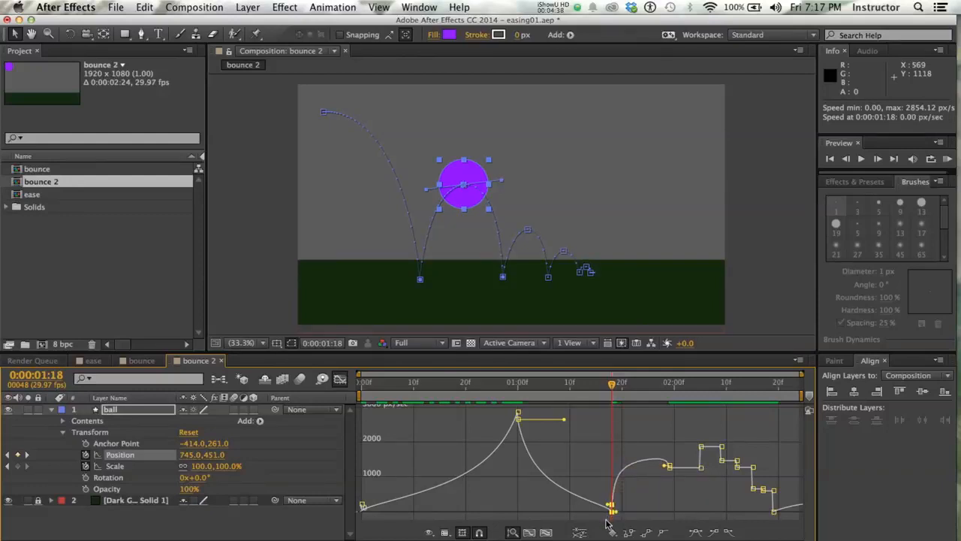
drag(667, 467, 668, 448)
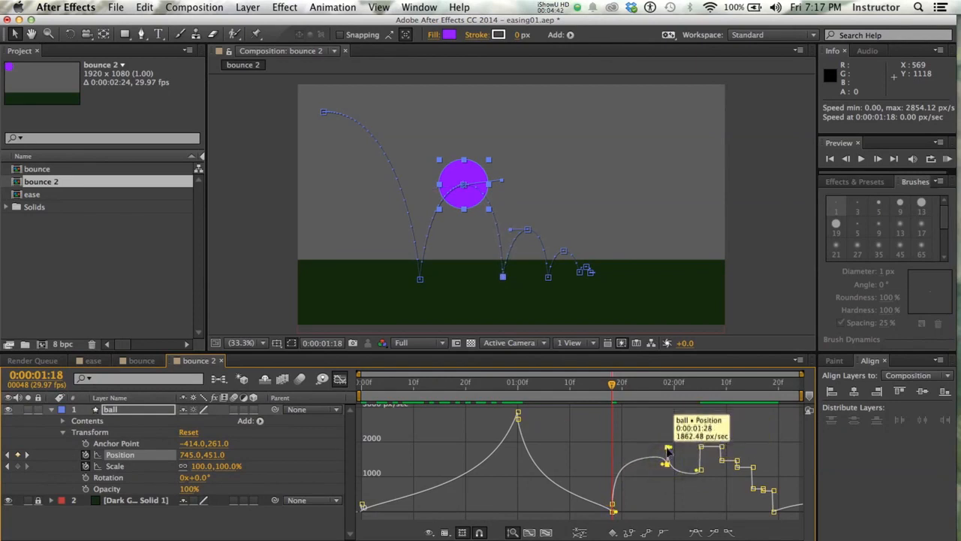
drag(667, 465, 664, 399)
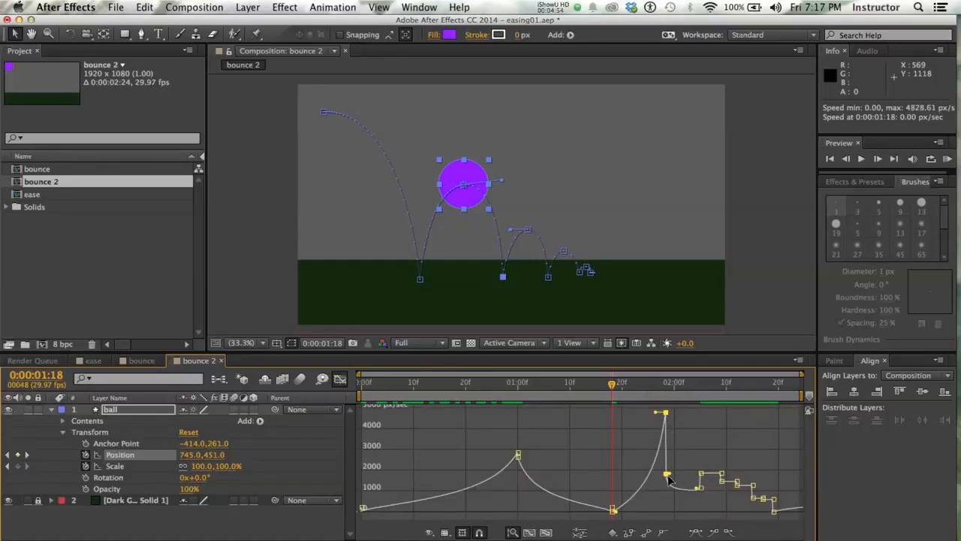
drag(667, 476, 671, 425)
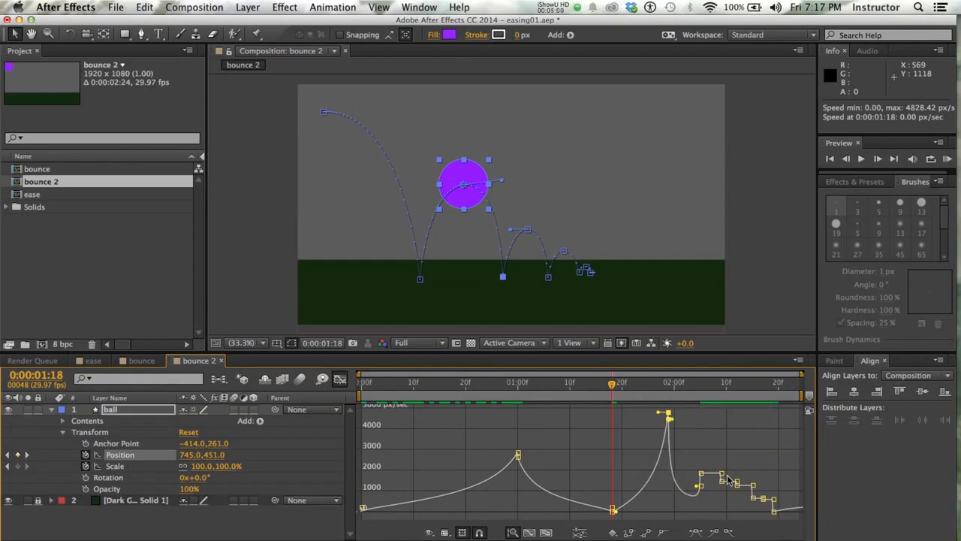
key(cmd+z)
key(cmd+z)
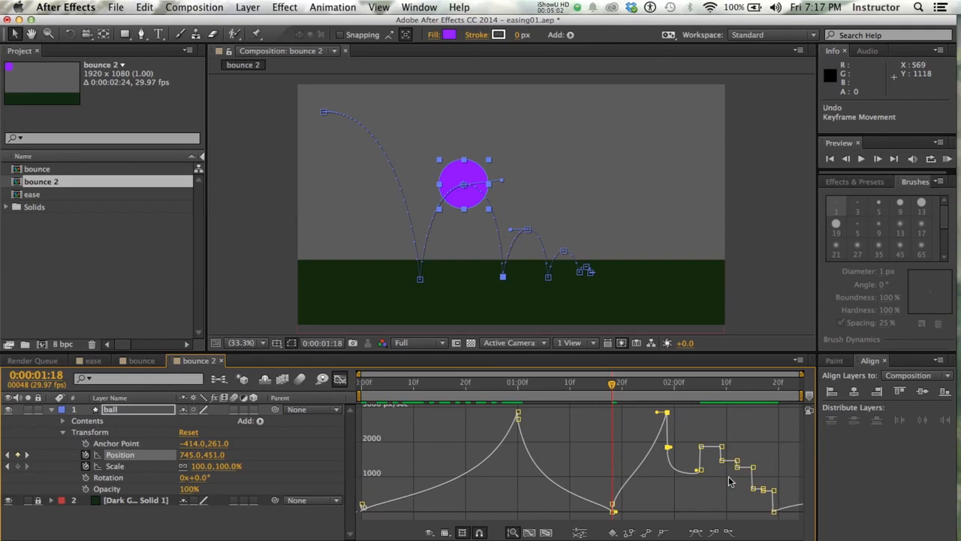
Step: Raise the incoming and outgoing speeds of the second ground-contact keyframe at 0:00:01:29 to about 2854 px/sec
drag(613, 385, 670, 398)
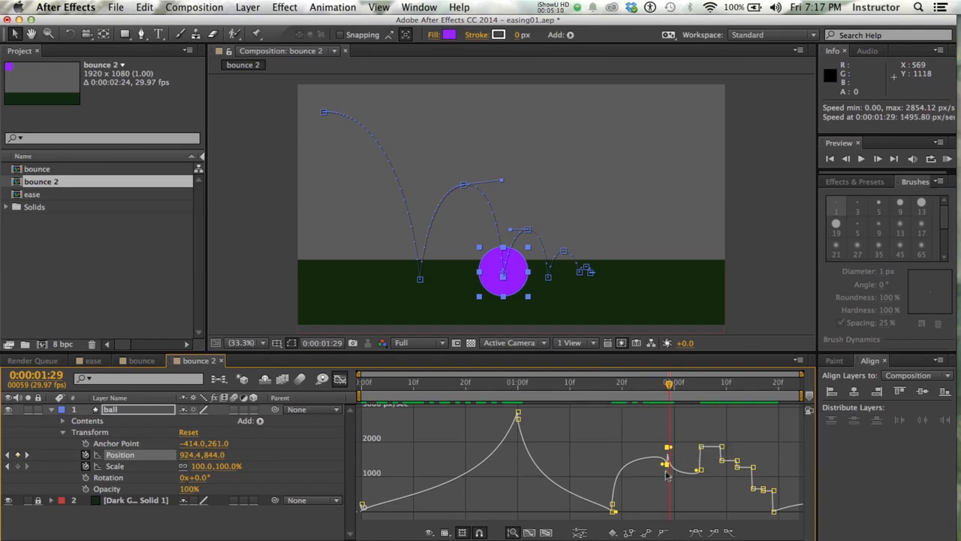
drag(668, 449, 669, 414)
drag(665, 464, 669, 412)
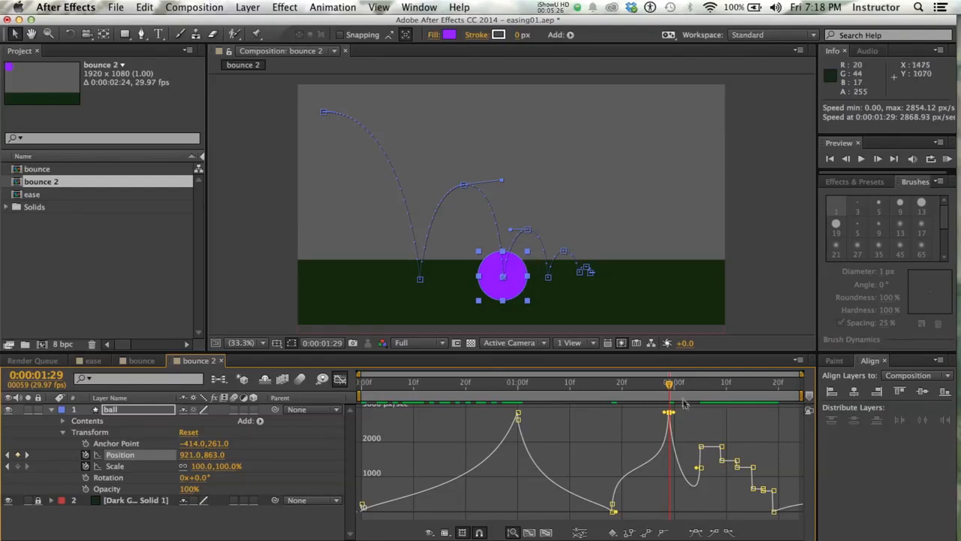
Step: Lower the incoming and outgoing speeds of the Position keyframe at 0:00:02:05 to near zero and return to the first frame
drag(673, 387, 701, 395)
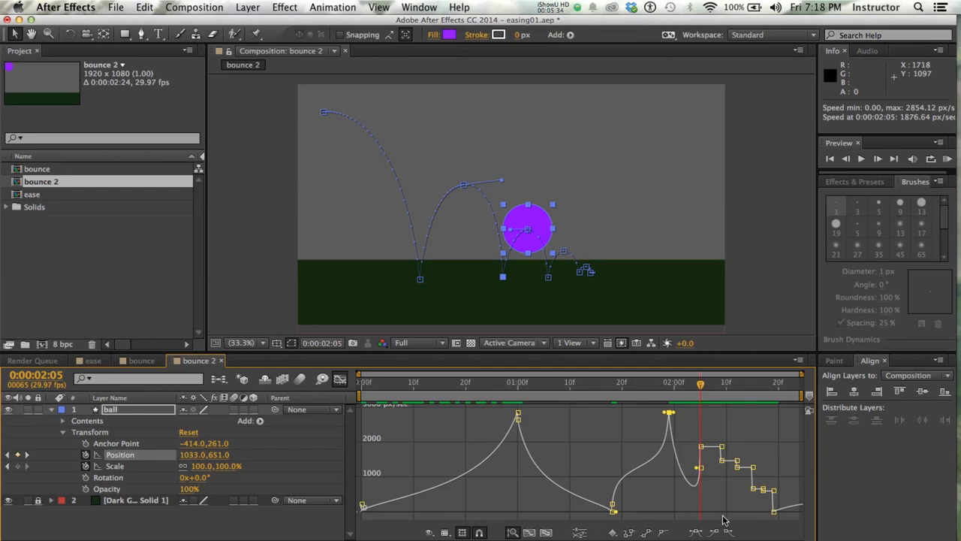
drag(698, 468, 701, 508)
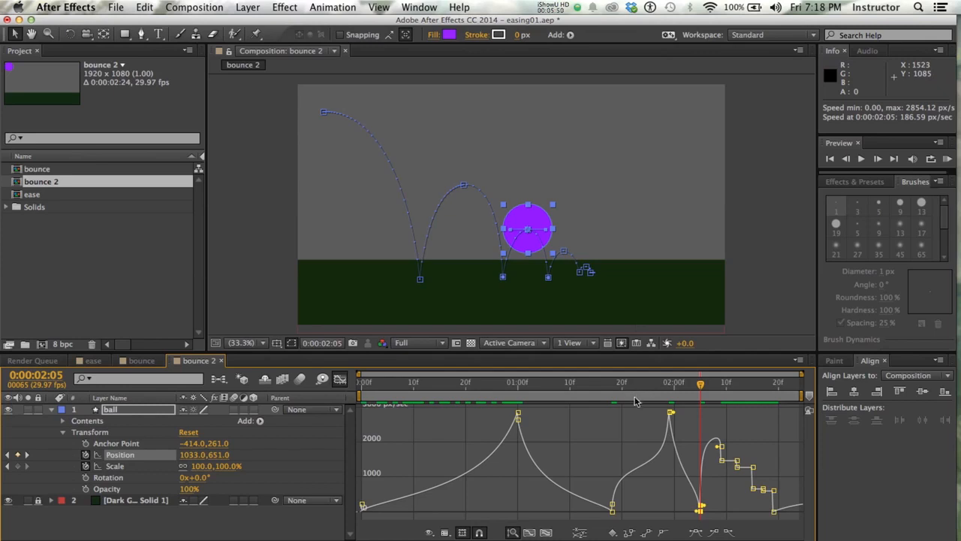
drag(699, 387, 315, 406)
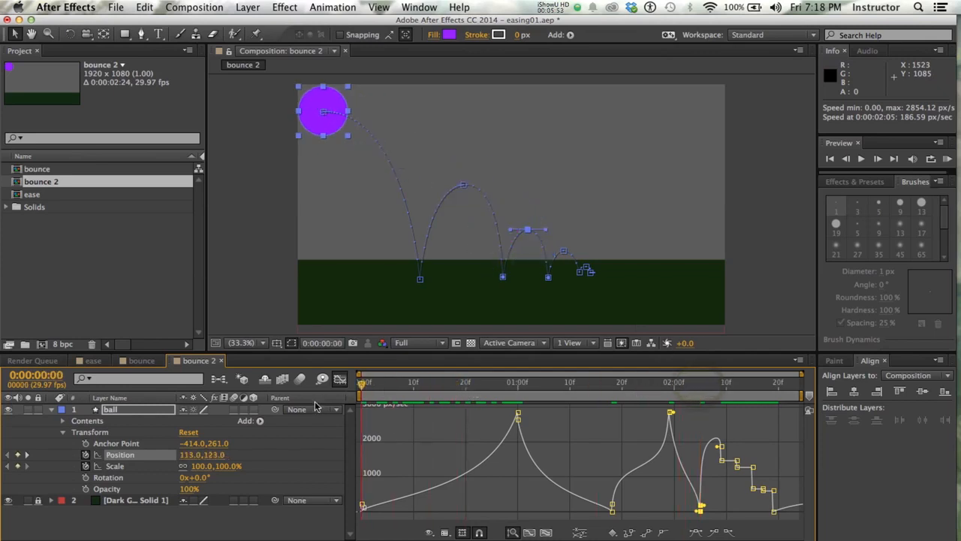
Step: Switch to the bounce composition and preview its ball animation from the first frame
click(136, 363)
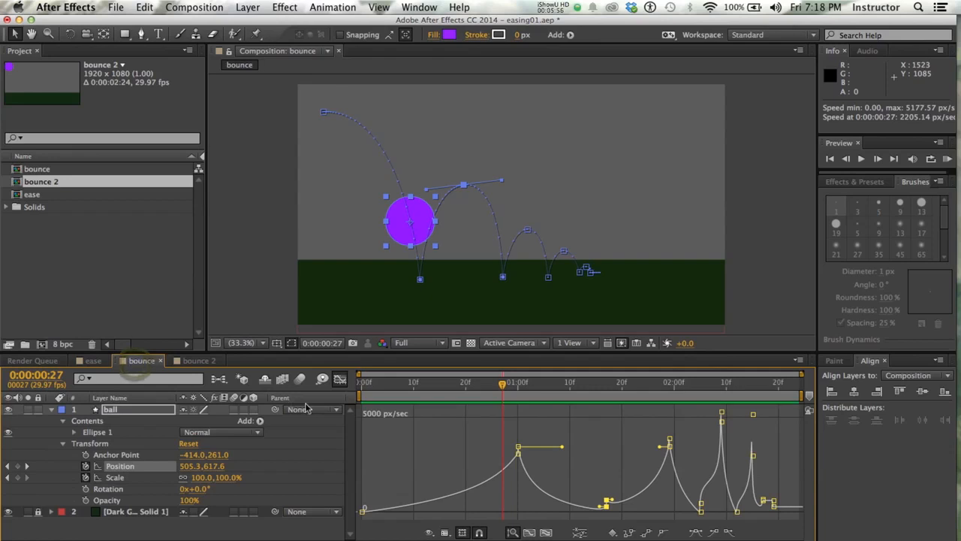
drag(504, 387, 352, 415)
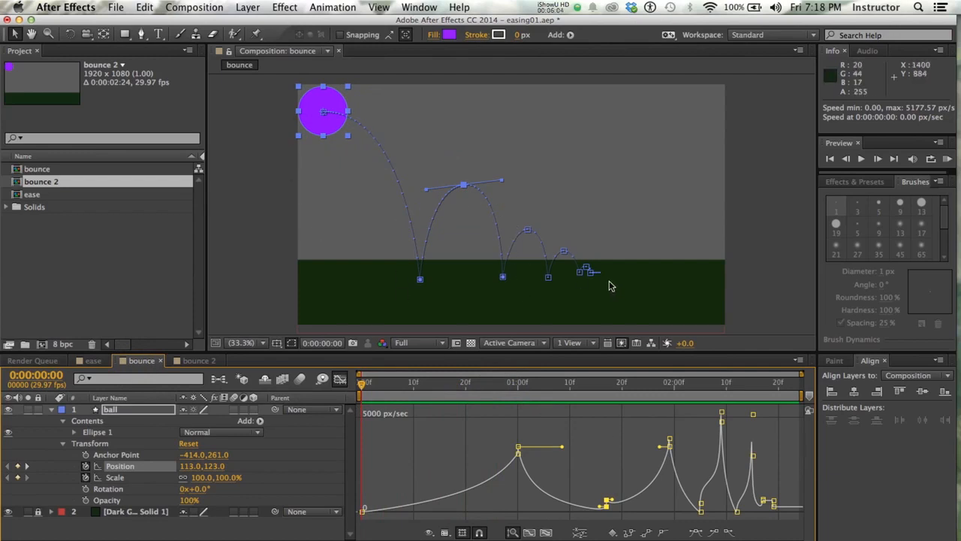
key(KP_0)
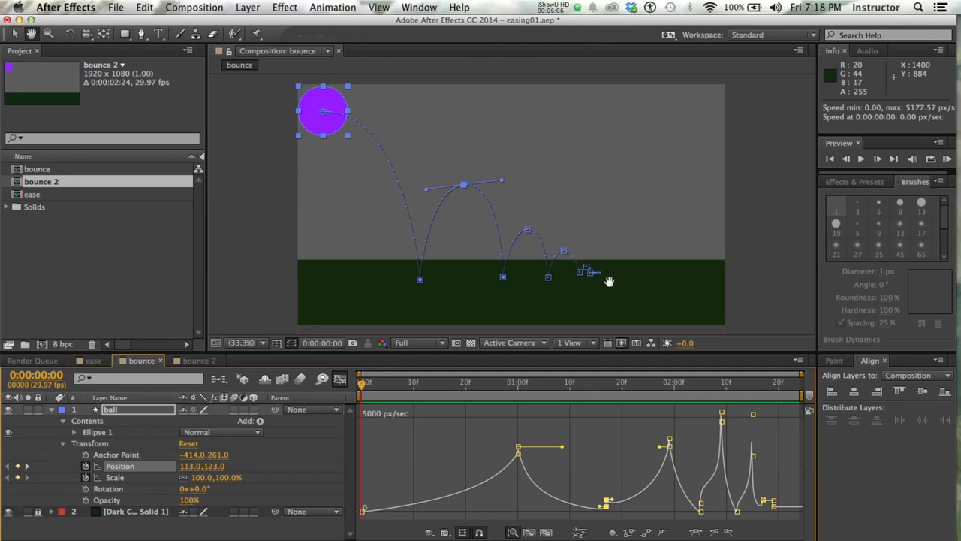